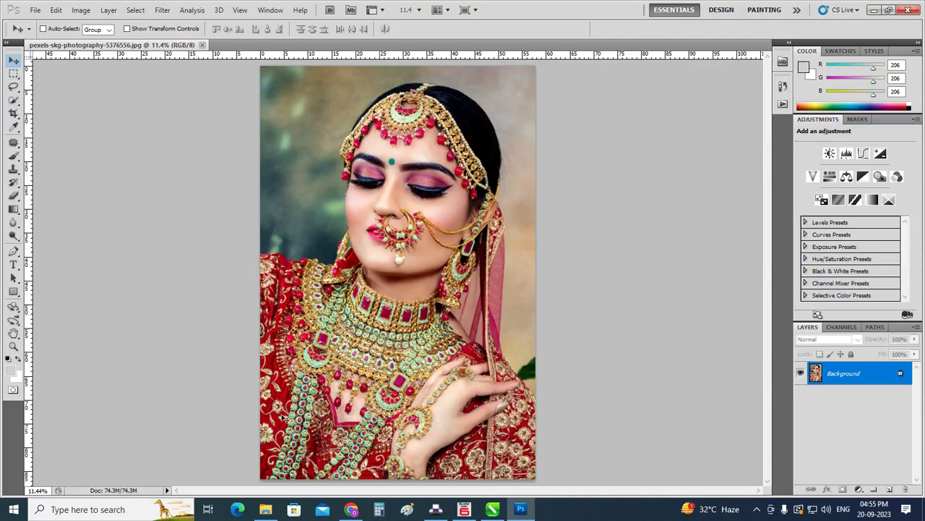
Step: Open the Image menu's Adjustments submenu on the pexels-skg-photography-5376556.jpg bride photo
click(81, 11)
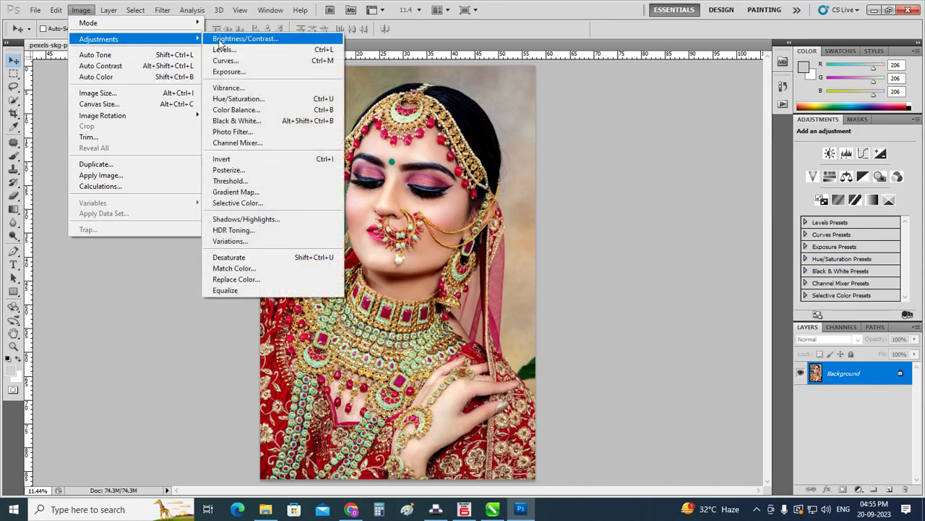
mouse_move(99, 39)
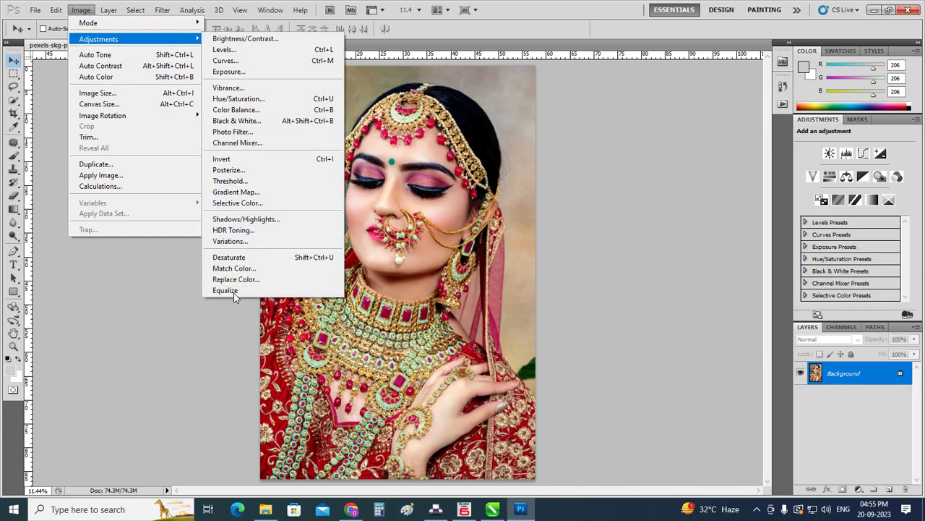
Step: Desaturate the photo to black-and-white and zoom in on the bride's face
click(244, 260)
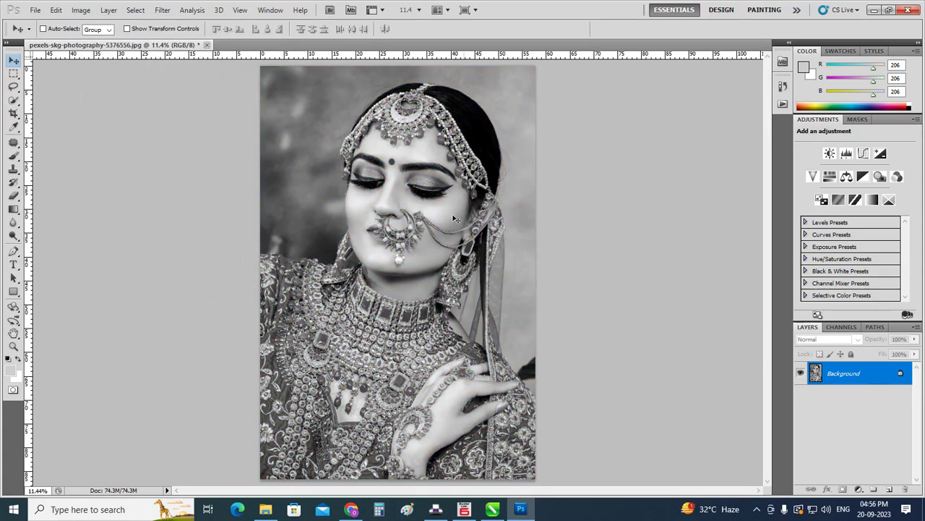
click(13, 346)
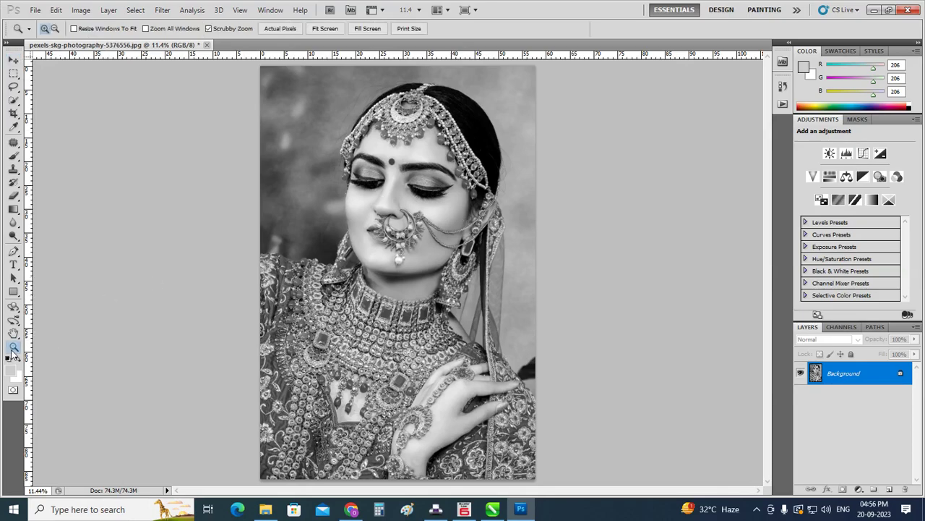
click(463, 221)
drag(462, 221, 483, 230)
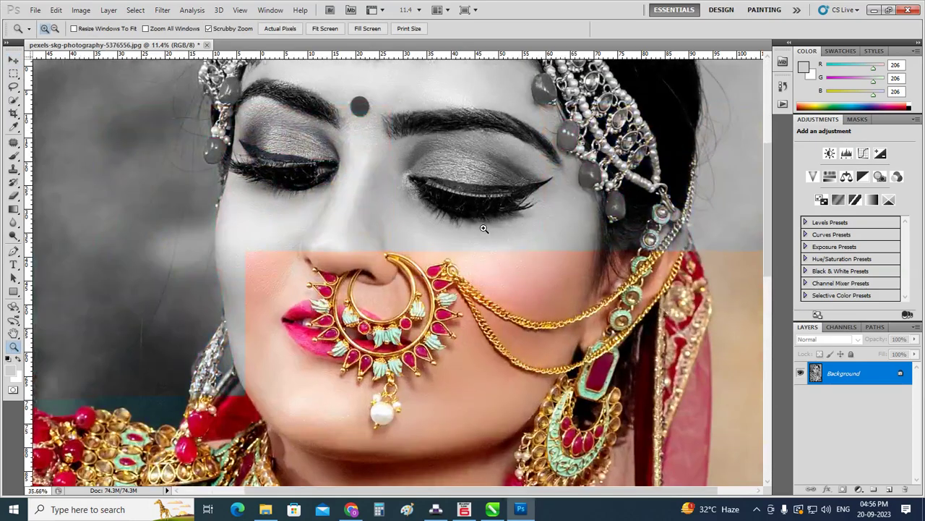
Step: View the face at actual pixels, fit the photo on screen, and select the Move tool
right_click(382, 186)
click(405, 200)
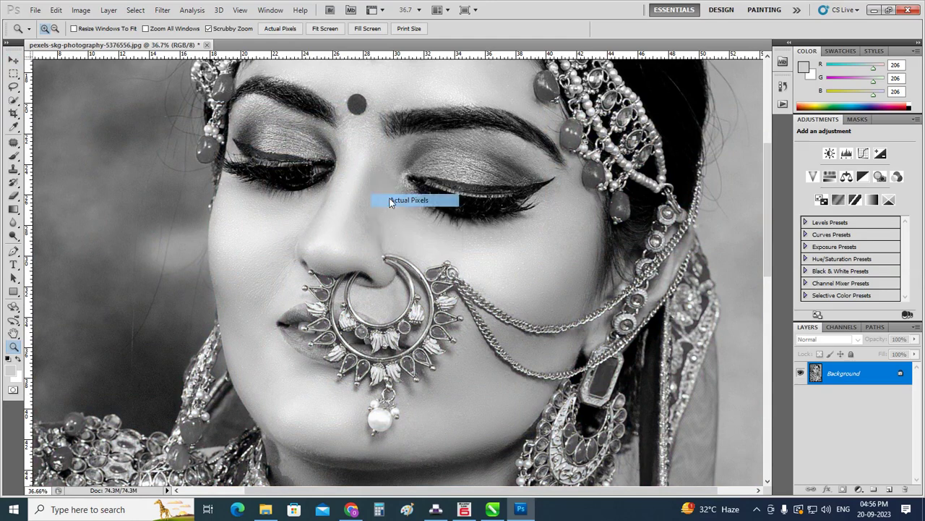
right_click(388, 172)
click(414, 196)
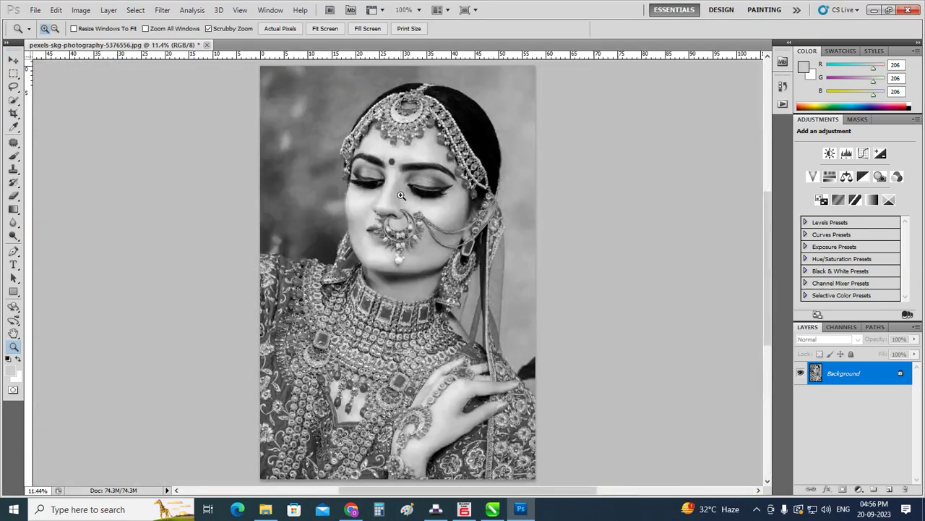
click(15, 62)
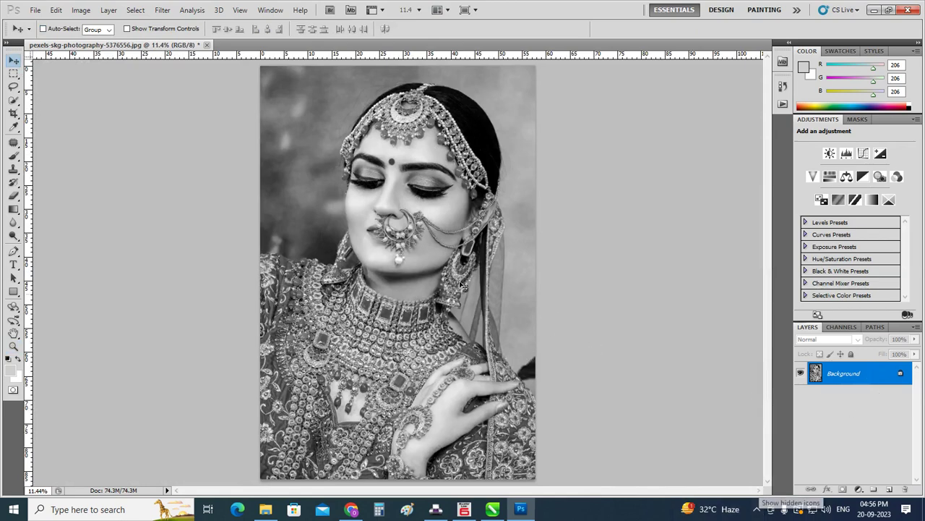
Step: Undo the desaturation, convert Background to Layer 0, and duplicate it as Layer 0 copy
key(ctrl+z)
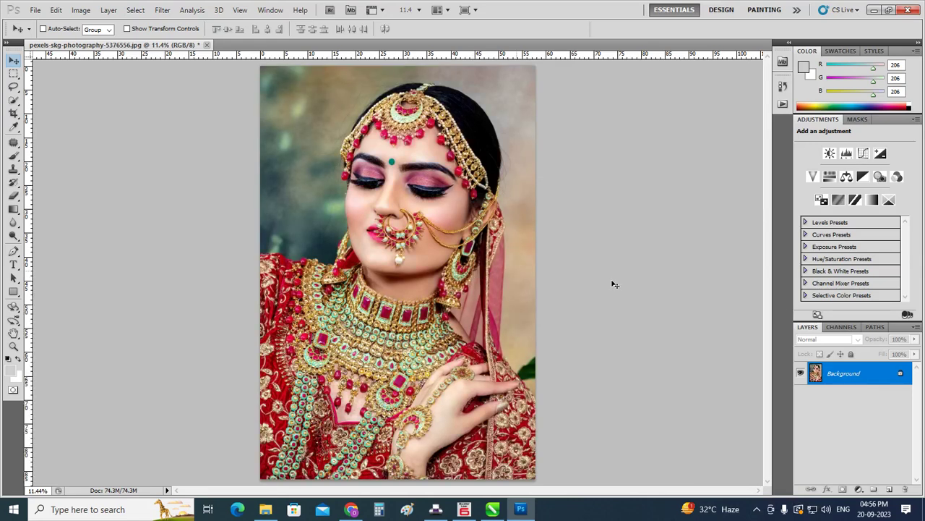
double_click(838, 383)
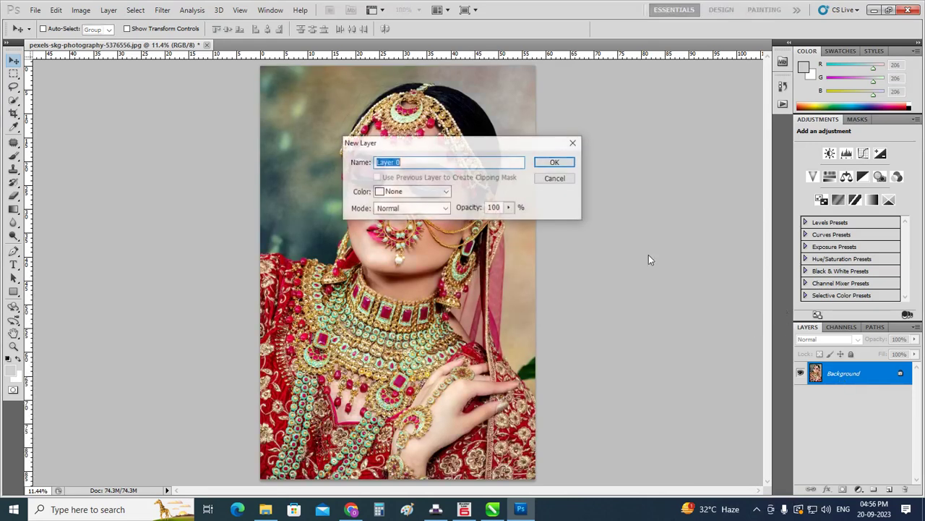
click(553, 177)
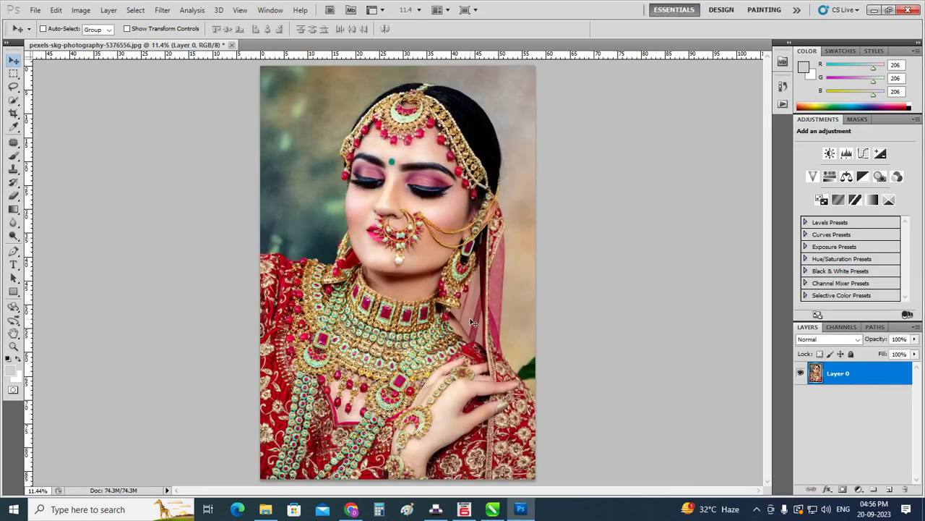
key(ctrl+j)
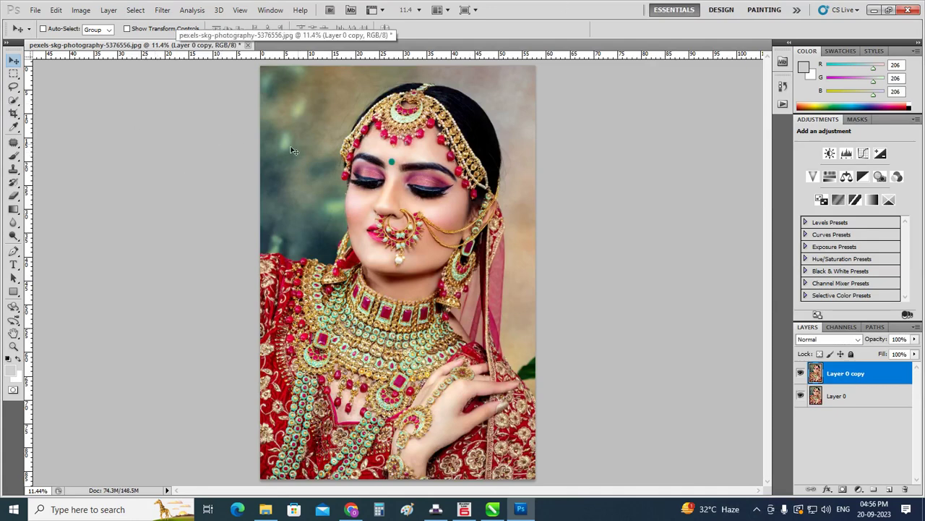
Step: Desaturate Layer 0 copy, leaving the colour Layer 0 beneath, and keep Layer 0 copy selected
click(81, 16)
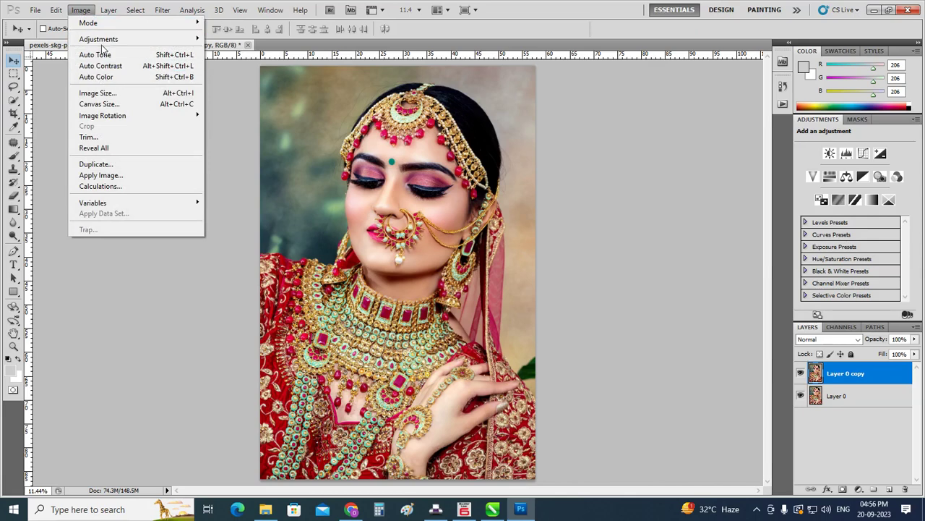
mouse_move(99, 39)
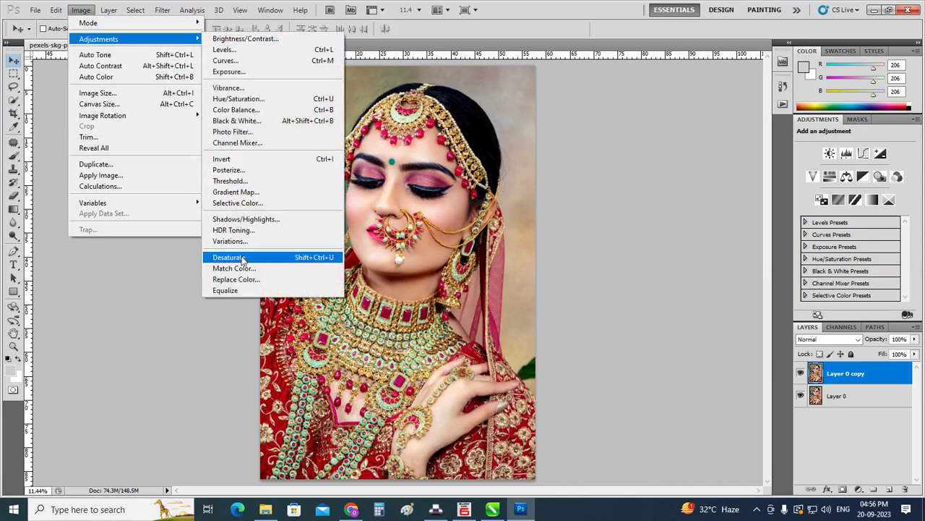
click(242, 259)
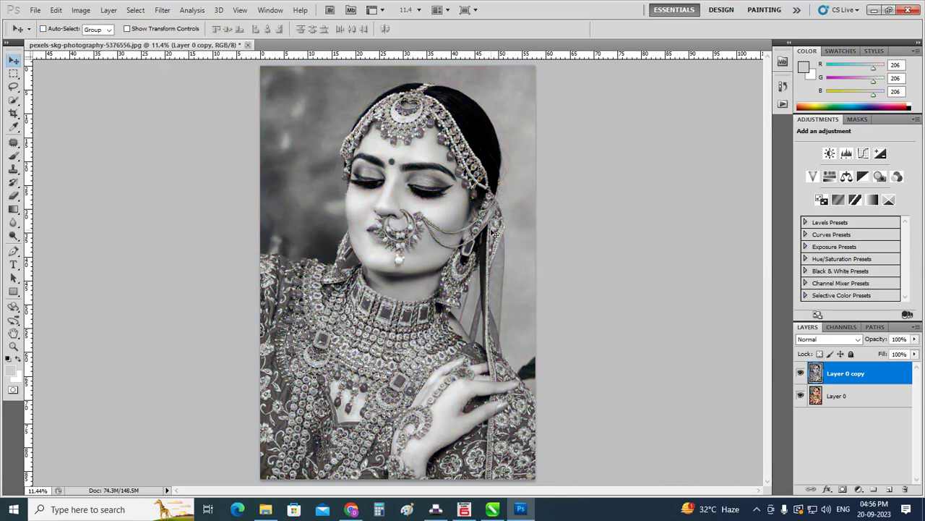
click(877, 396)
click(873, 378)
Step: Add a layer mask to Layer 0 copy, fill it with black, and zoom in for brushing
click(843, 490)
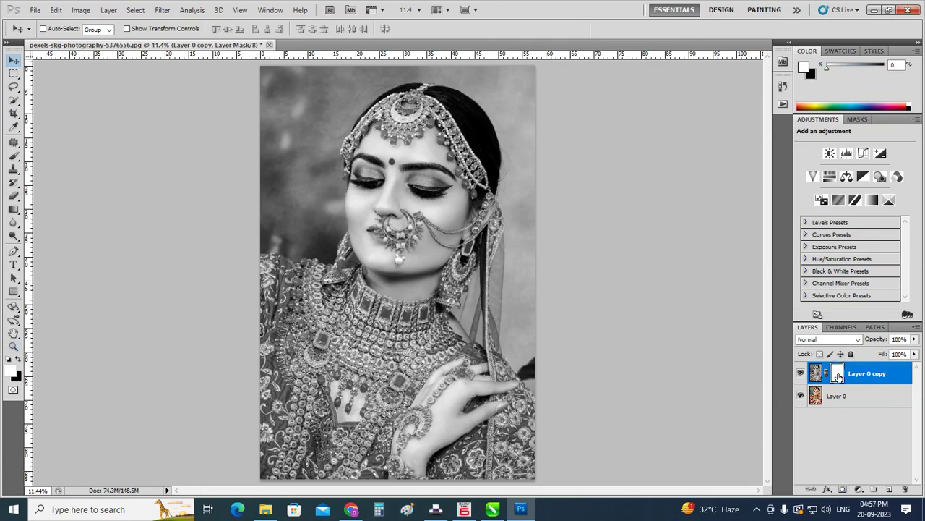
click(19, 361)
key(alt+BackSpace)
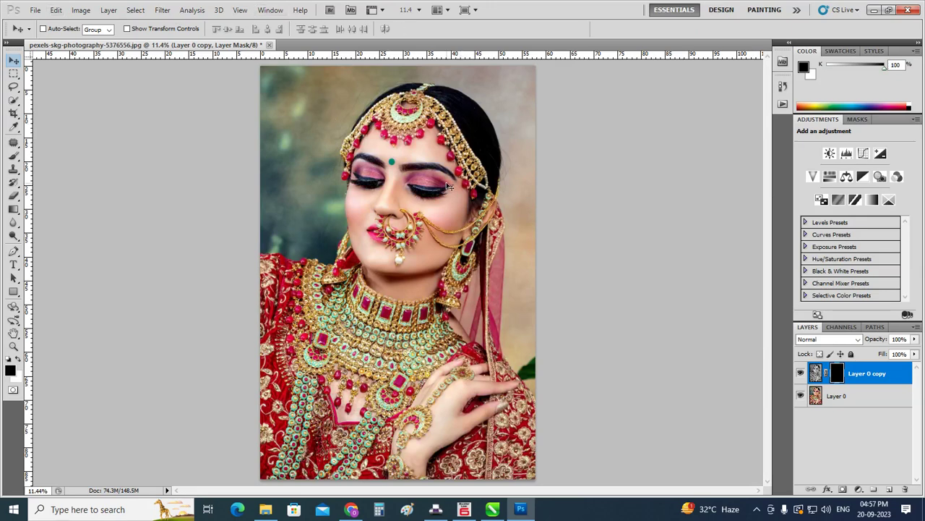
scroll(444, 142, up, 2)
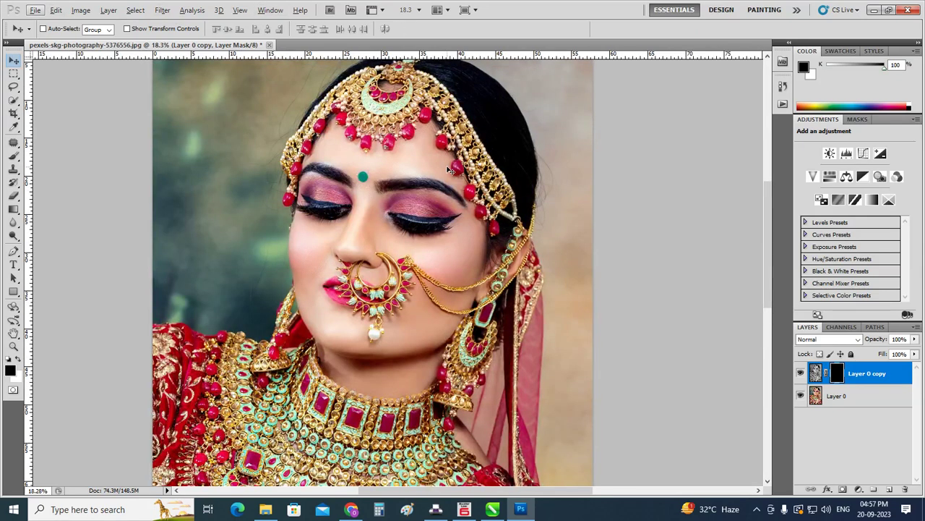
scroll(430, 173, up, 3)
scroll(411, 209, up, 1)
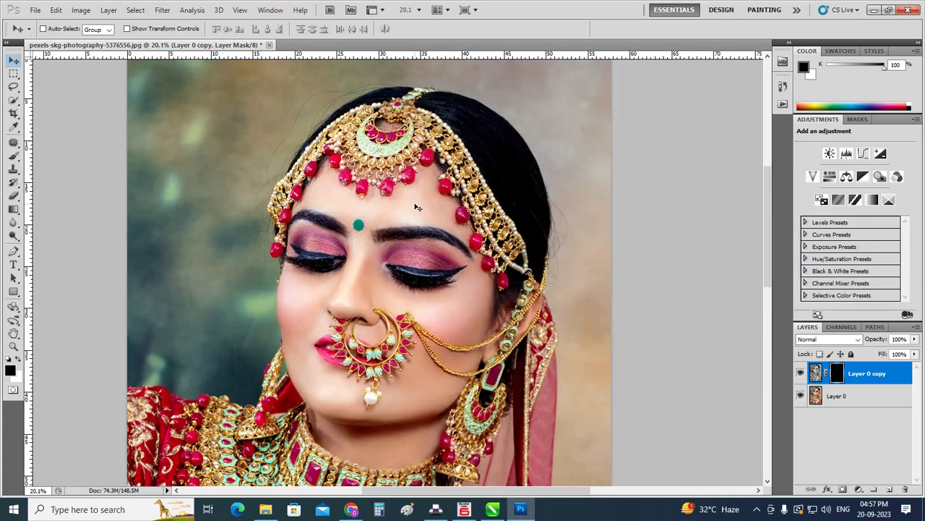
key(b)
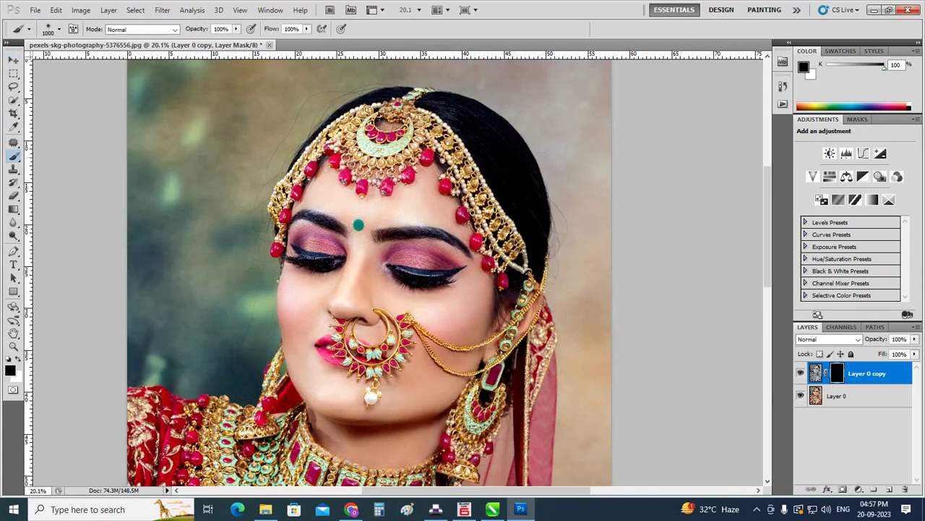
Step: Paint the mask white along the top background edge, then shrink the brush
click(18, 360)
scroll(396, 92, down, 1)
scroll(396, 92, up, 1)
scroll(396, 92, up, 2)
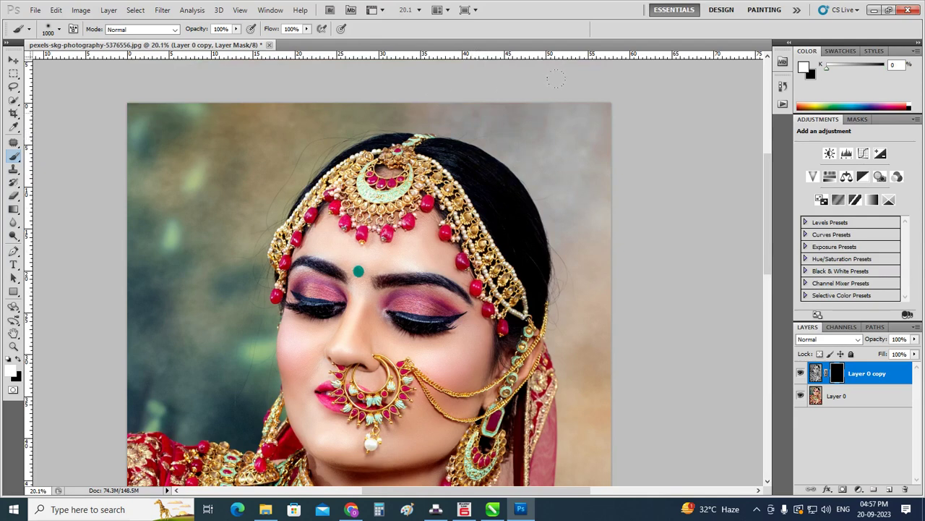
drag(334, 64, 240, 87)
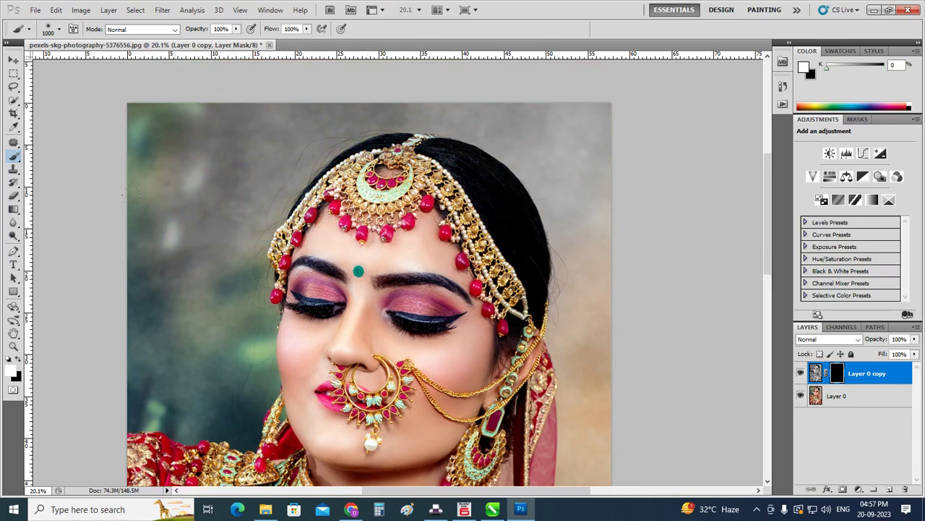
scroll(127, 170, down, 3)
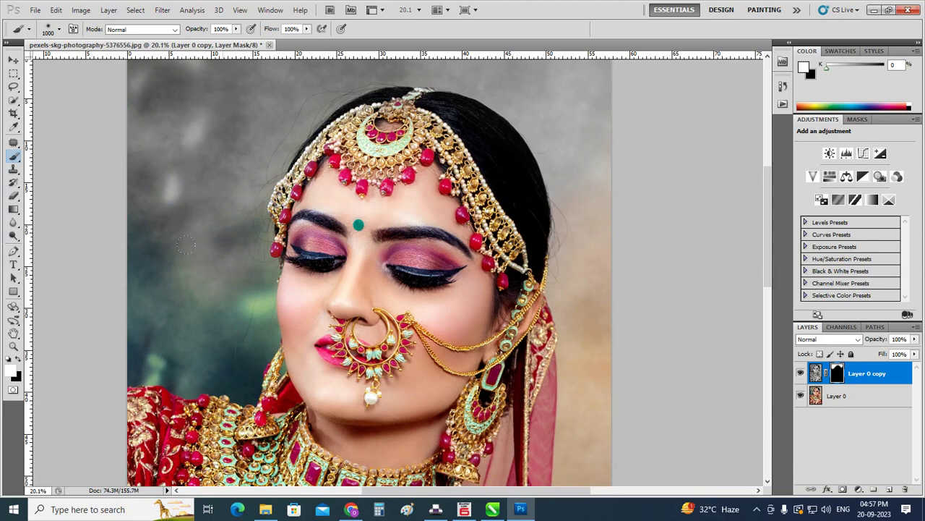
scroll(123, 235, down, 1)
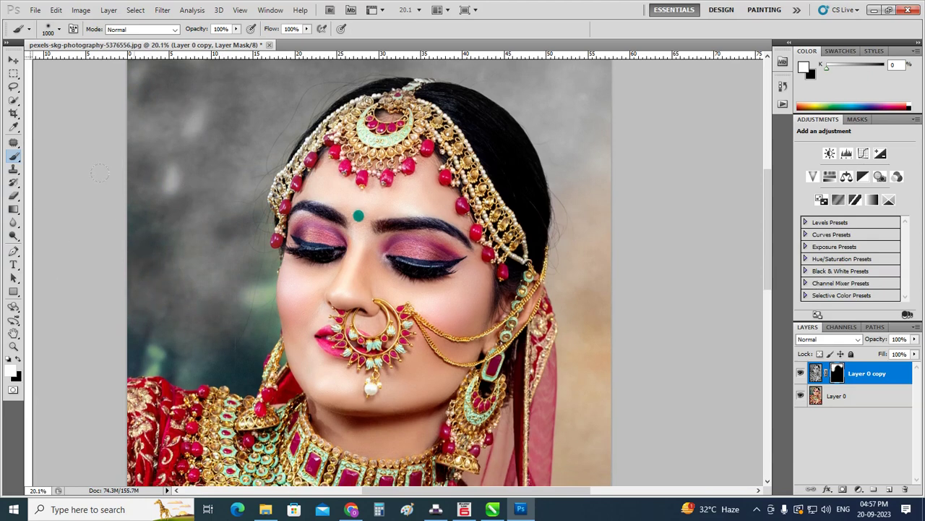
scroll(149, 251, down, 1)
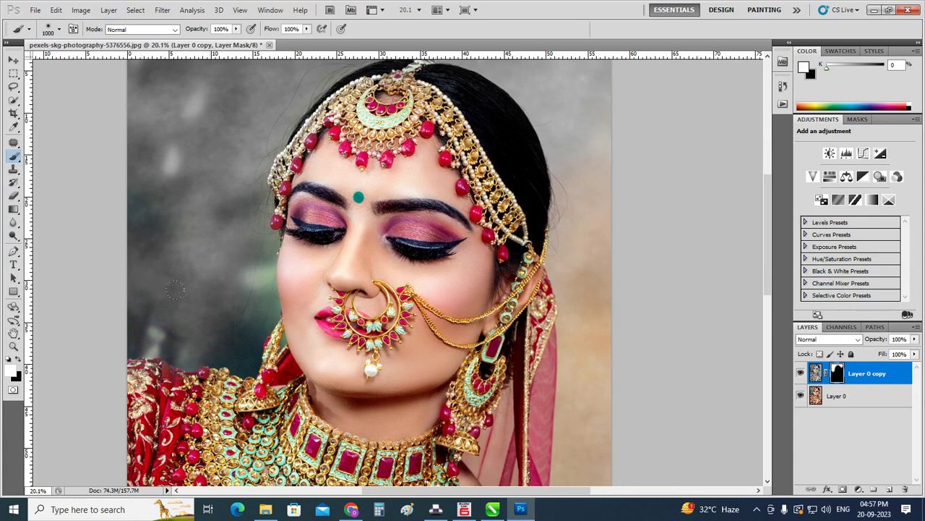
key(bracketleft)
key(bracketleft)
key(bracketleft)
key(bracketleft)
Step: Keep painting the mask with a resized brush until the whole background around the bride is grey
key(bracketright)
key(bracketright)
key(bracketright)
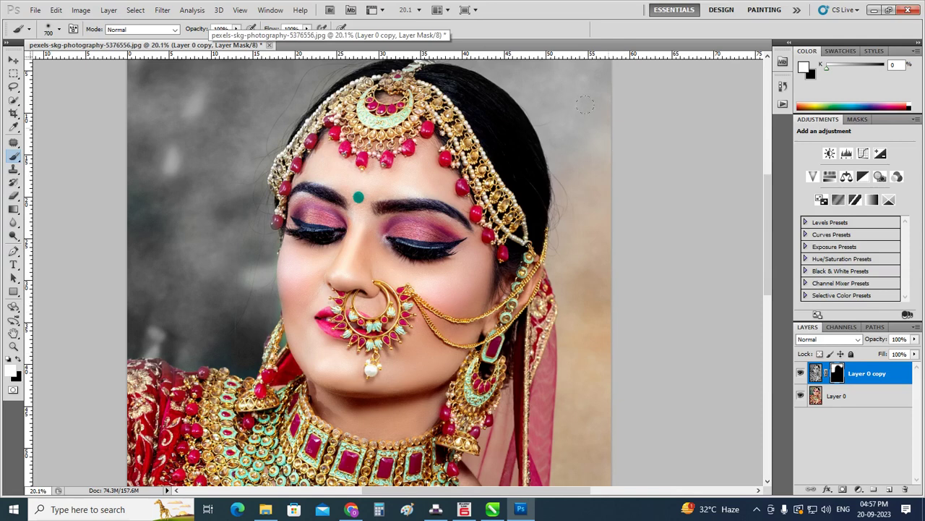
scroll(590, 109, up, 1)
scroll(582, 97, up, 1)
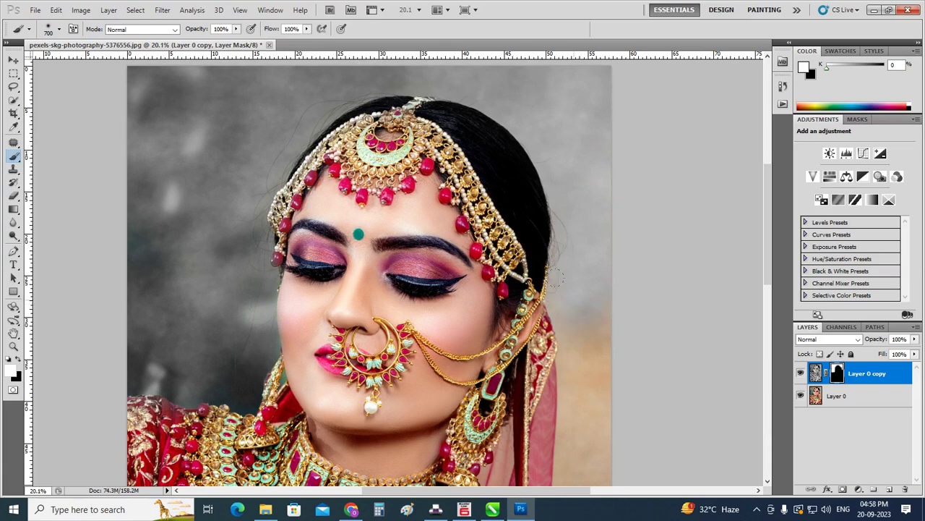
scroll(579, 303, down, 3)
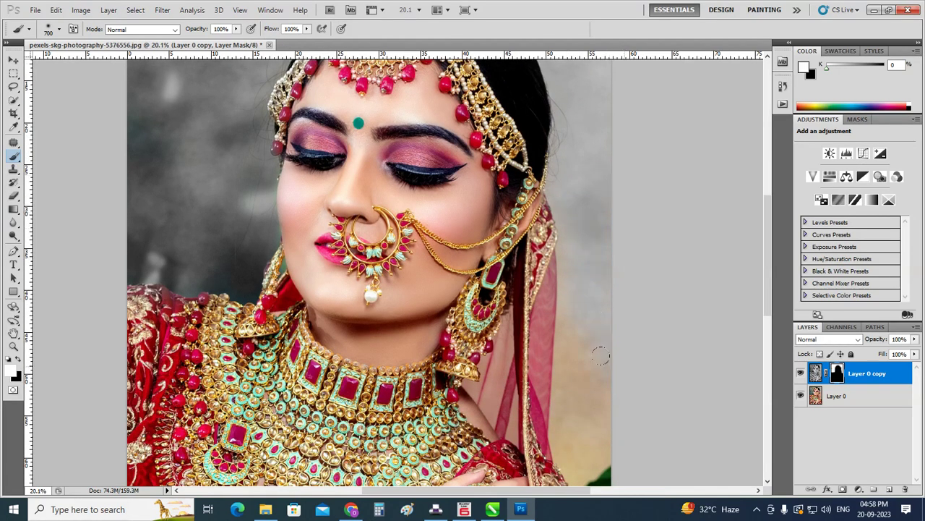
key(bracketleft)
scroll(570, 289, down, 5)
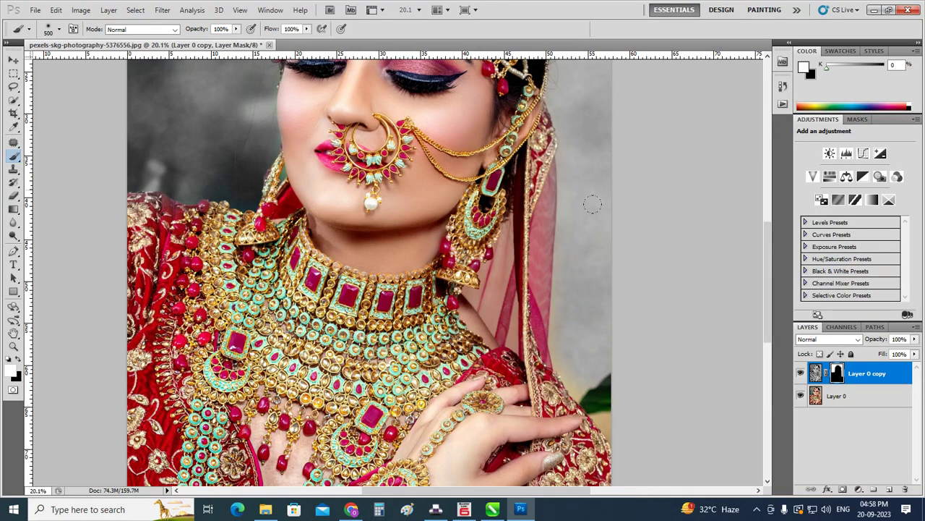
scroll(592, 204, down, 2)
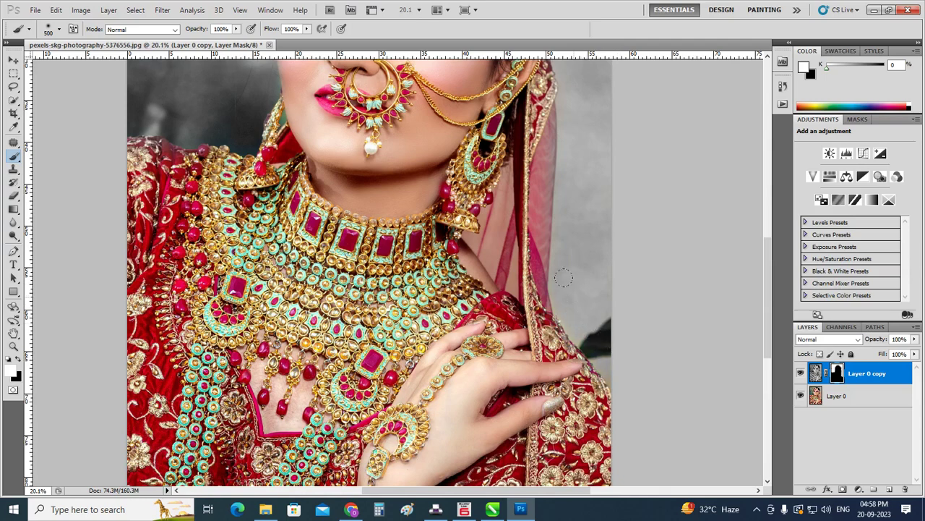
scroll(575, 311, down, 2)
scroll(575, 311, down, 2)
scroll(574, 311, down, 2)
scroll(443, 292, up, 2)
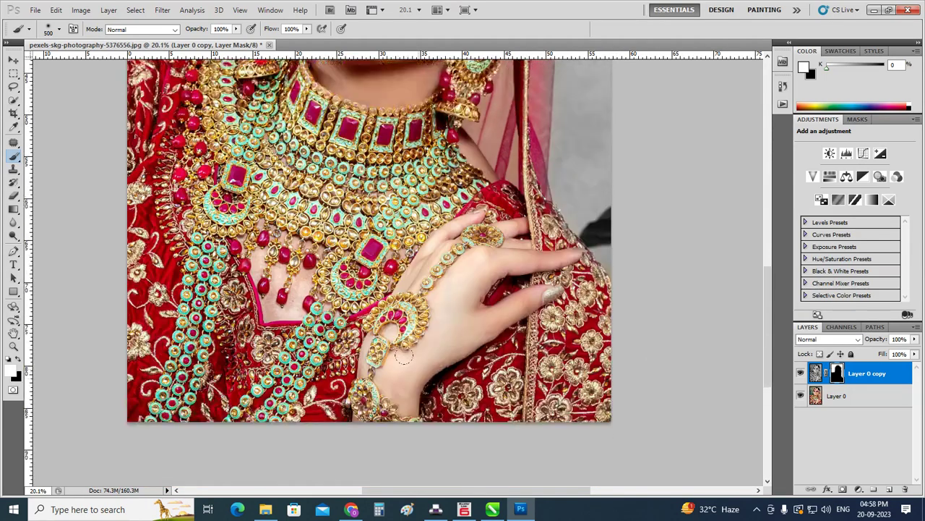
scroll(442, 293, up, 2)
scroll(443, 293, up, 2)
scroll(442, 293, up, 2)
scroll(443, 293, up, 2)
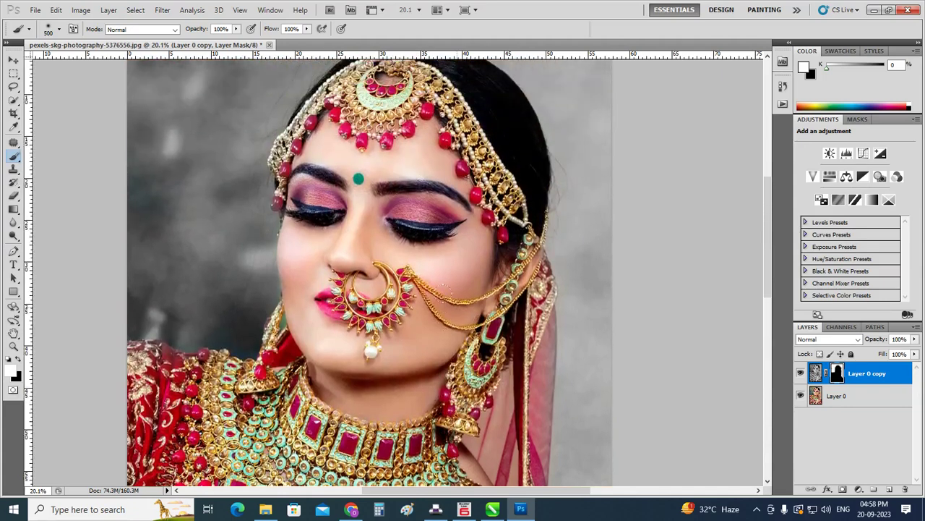
scroll(442, 293, up, 1)
Step: Select the Move tool, fit the photo on screen with Ctrl+0, and open the Image menu
click(14, 60)
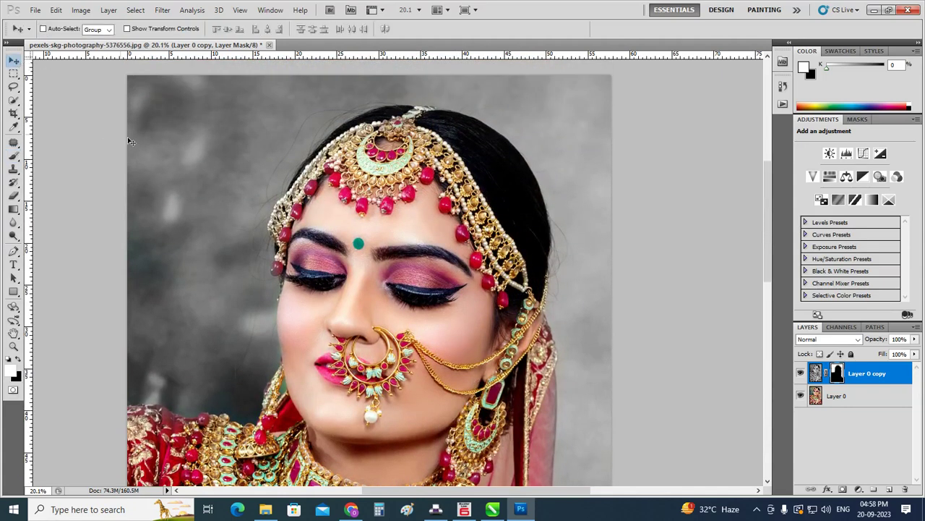
key(ctrl+0)
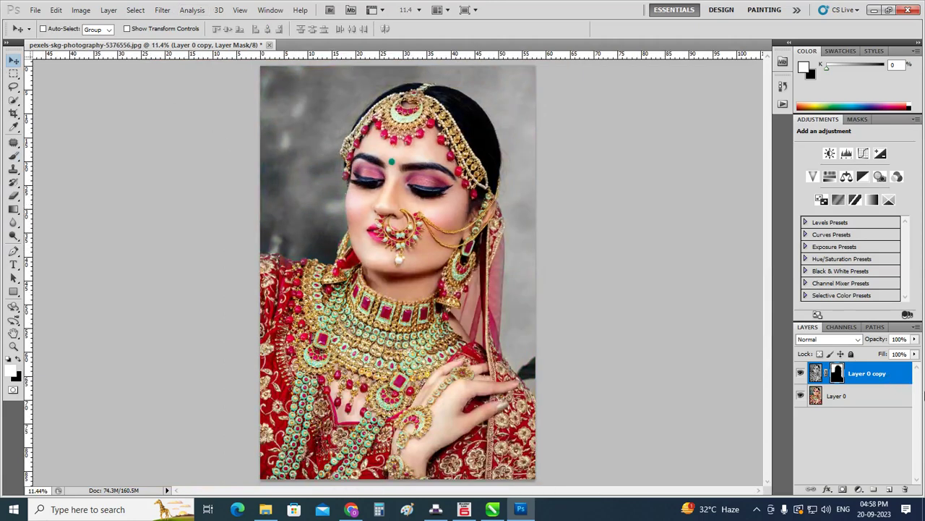
click(80, 10)
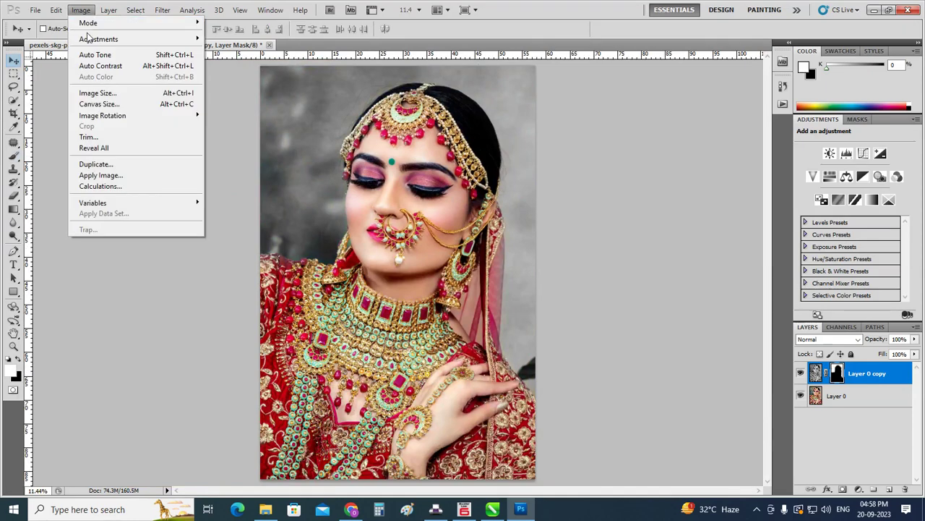
mouse_move(99, 39)
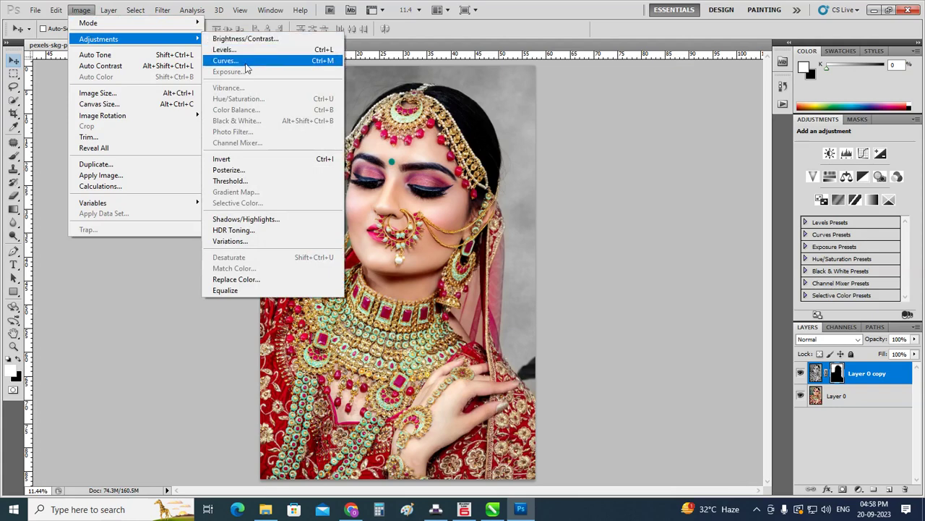
Step: Apply Curves to the Layer 0 copy mask, raising input 108 to output 138
click(226, 60)
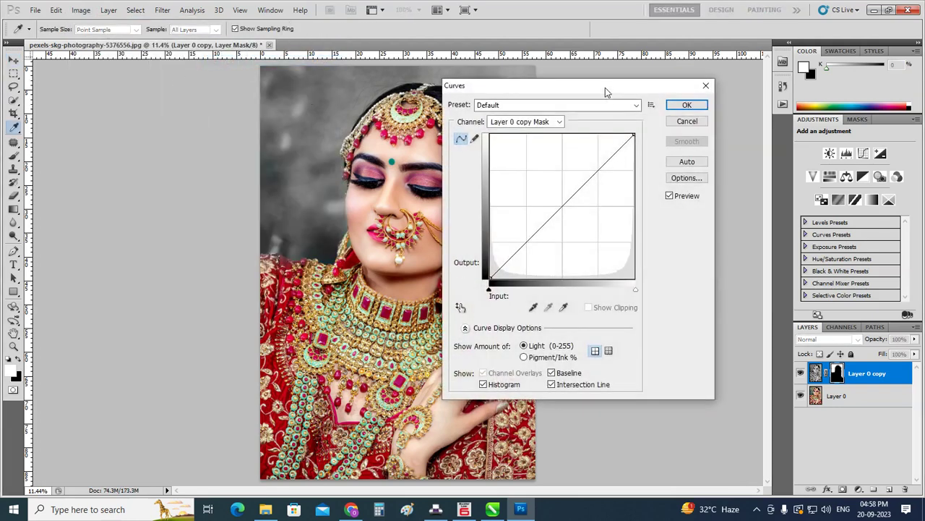
drag(605, 91, 724, 59)
drag(681, 174, 671, 159)
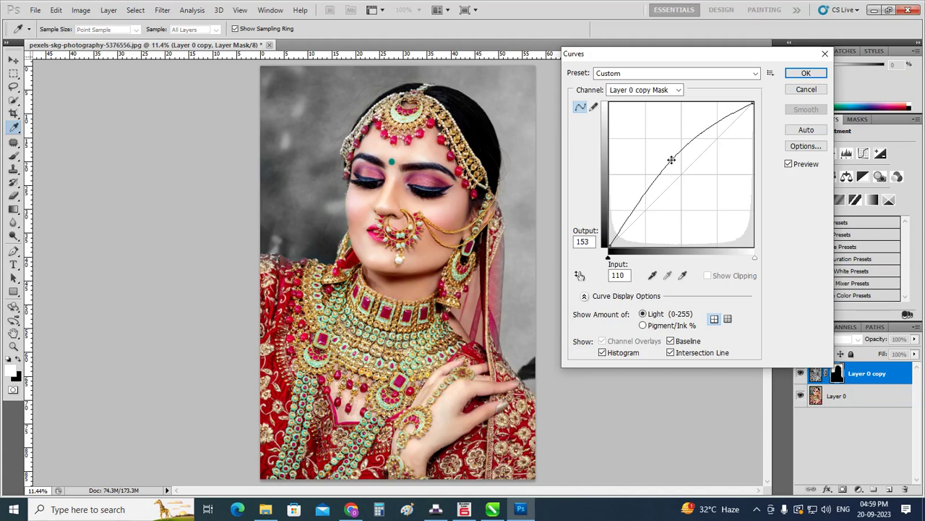
click(790, 164)
mouse_move(672, 159)
mouse_down()
mouse_move(706, 186)
mouse_move(649, 142)
mouse_move(647, 129)
mouse_move(643, 140)
mouse_move(670, 168)
mouse_up()
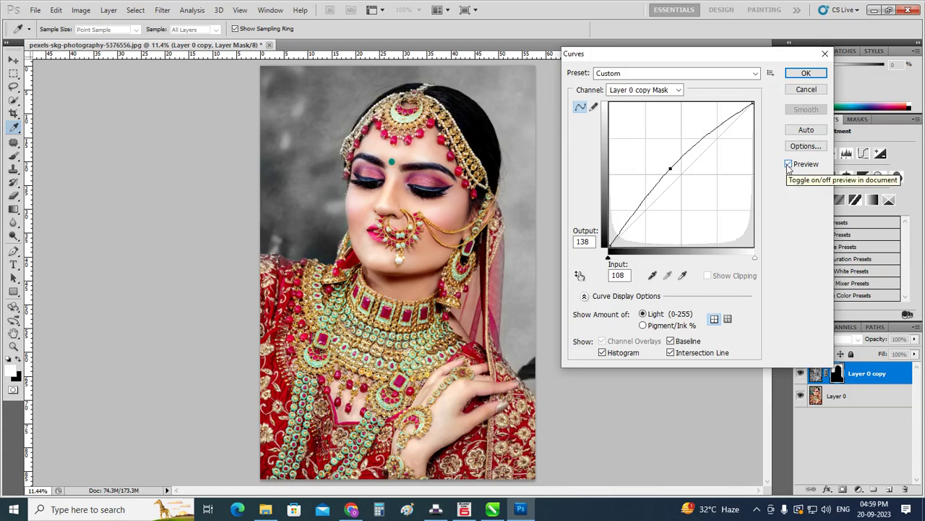
click(805, 73)
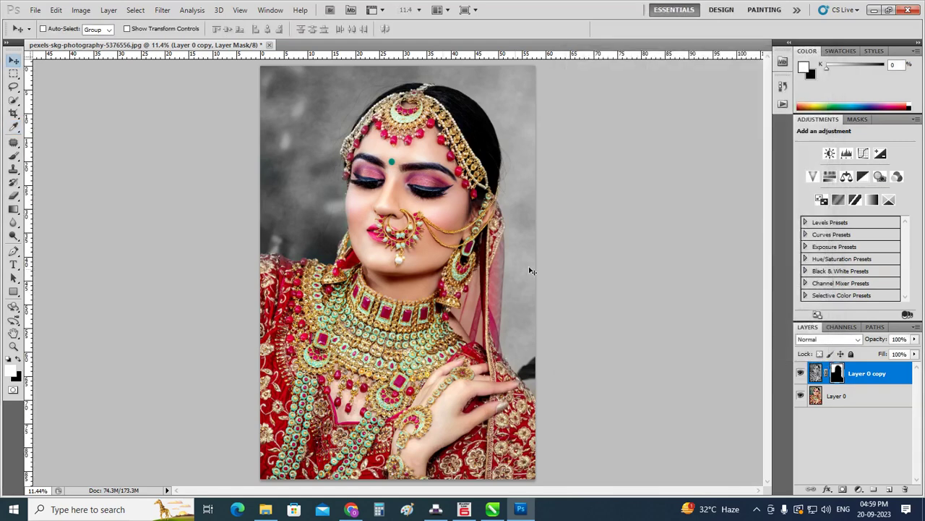
Step: Create Layer 1 and fill it with dark grey #5c5c5c
click(889, 490)
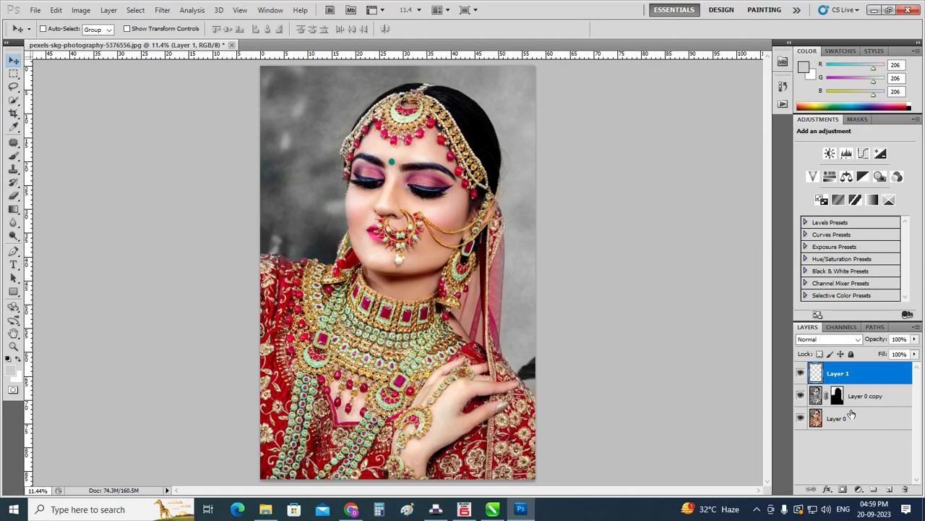
key(alt)
click(12, 371)
click(510, 291)
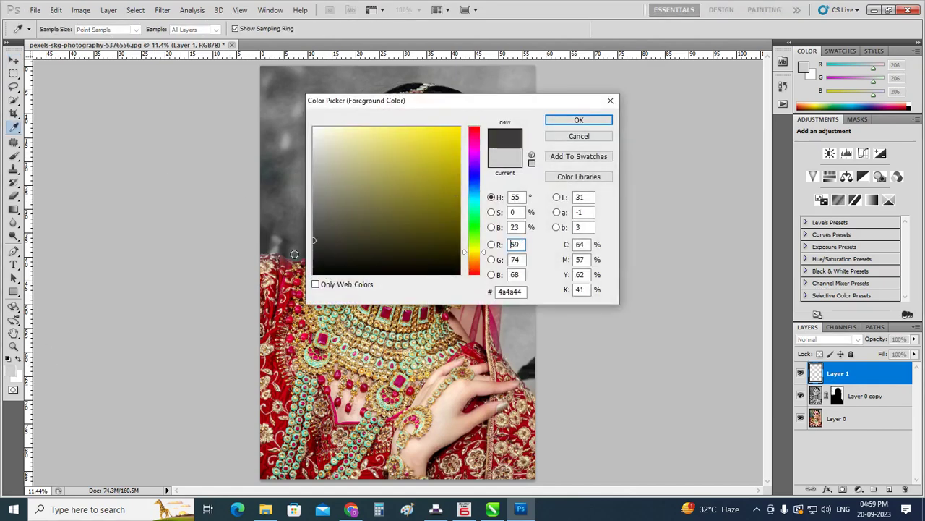
text(5c5c5c)
click(579, 120)
key(v)
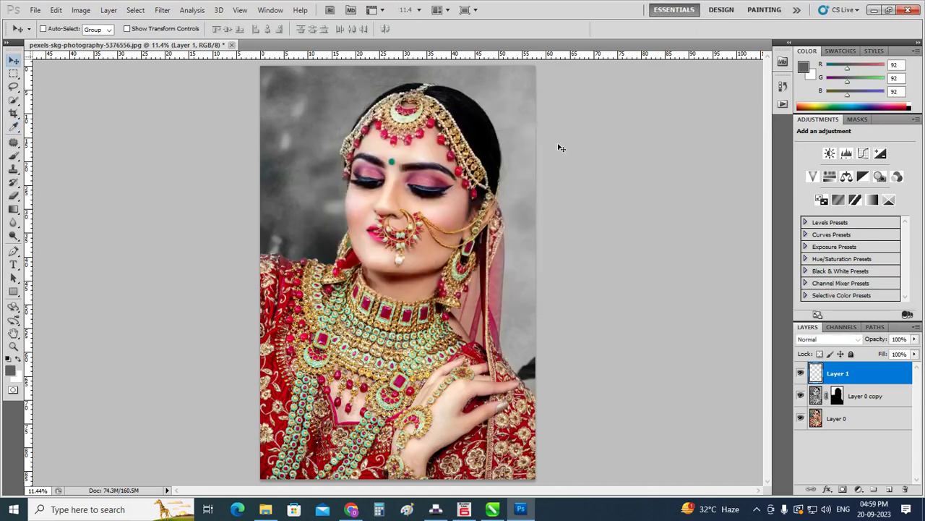
key(alt+BackSpace)
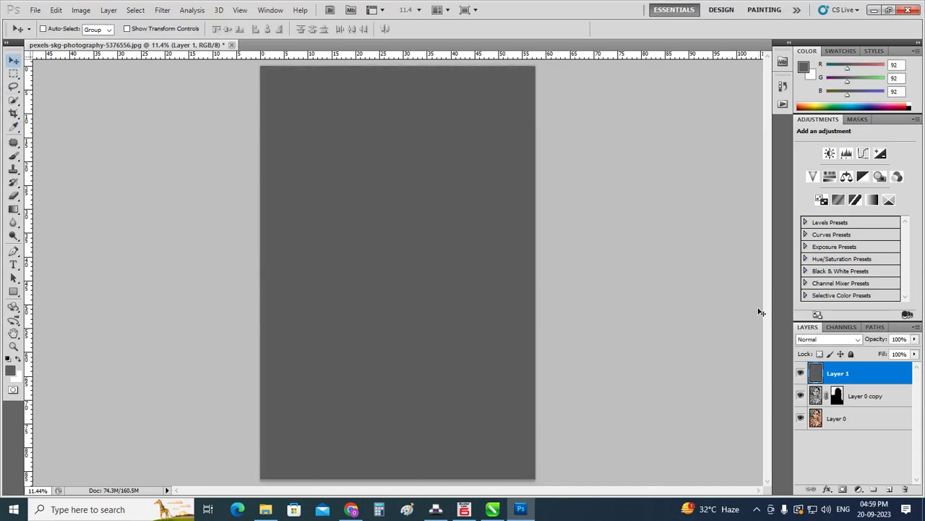
Step: Clip Layer 1 to Layer 0 copy and set its fill to 74%
alt+click(883, 383)
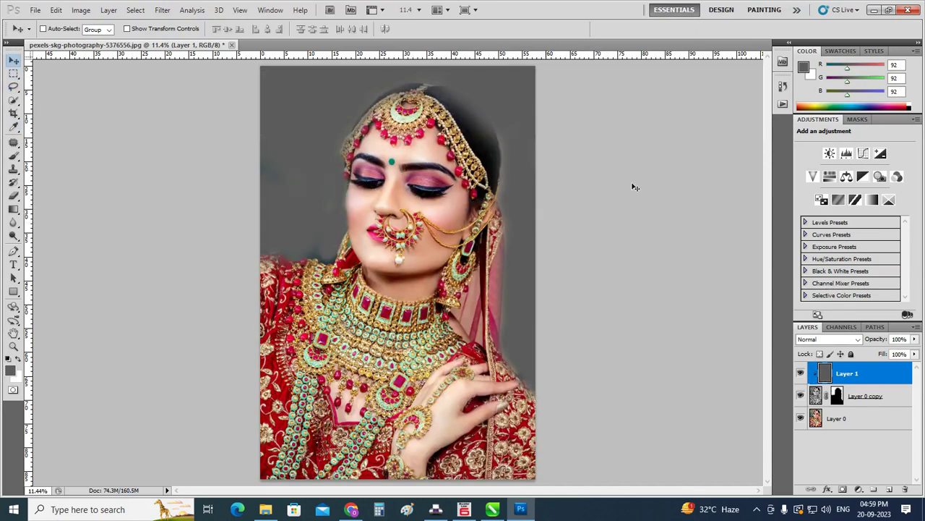
click(914, 353)
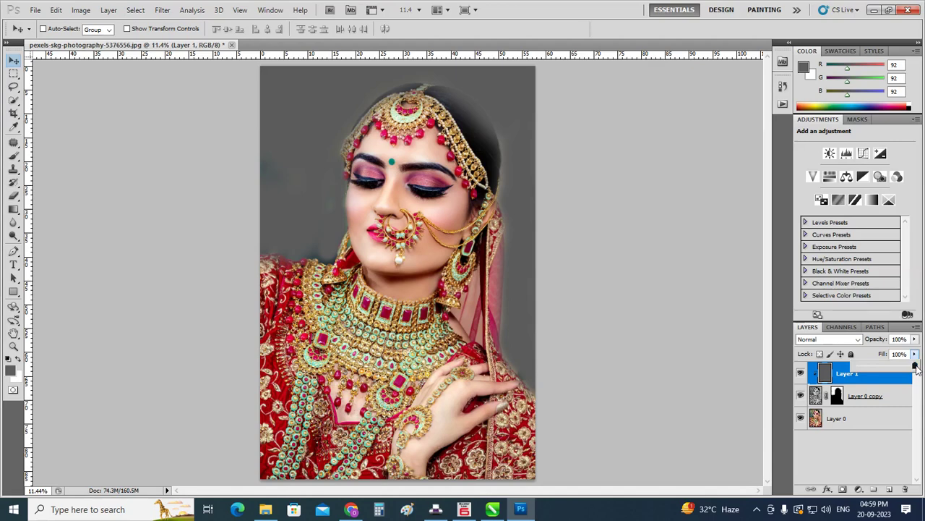
drag(915, 367, 877, 367)
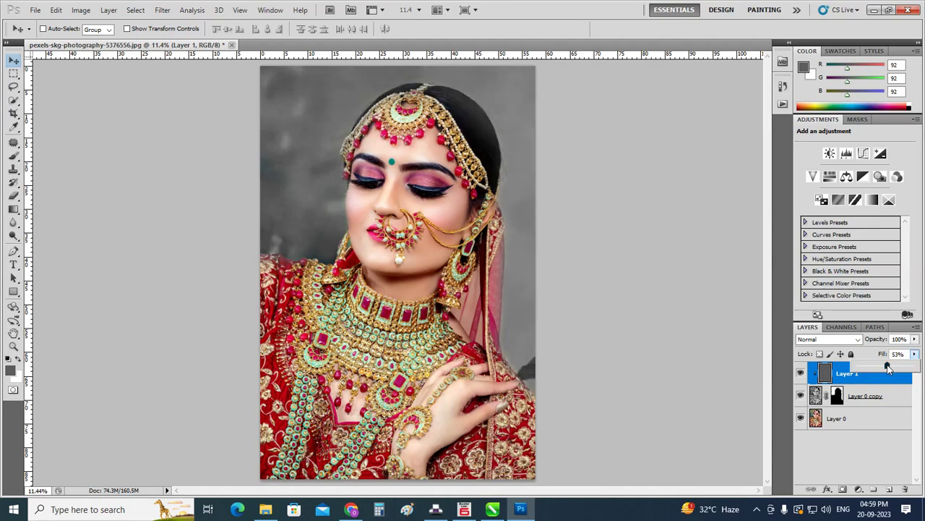
drag(889, 368, 896, 371)
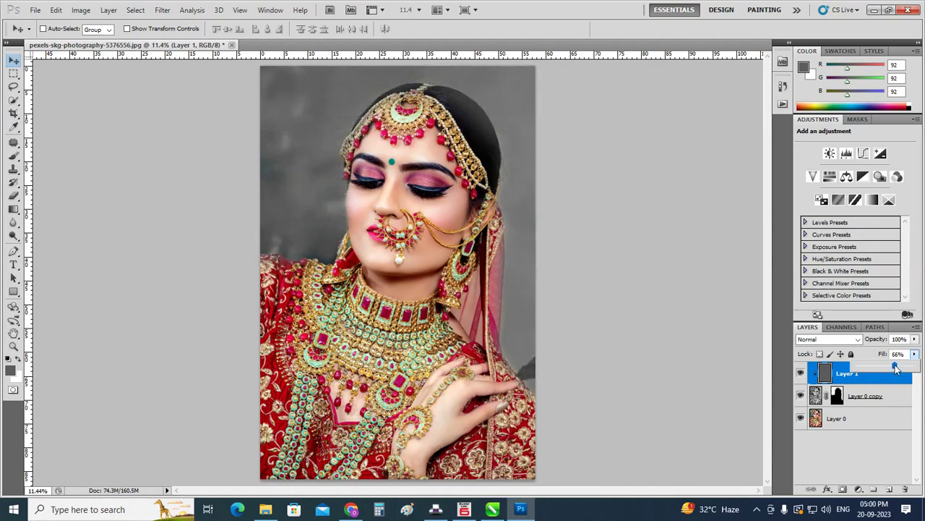
drag(893, 367, 896, 369)
drag(895, 368, 900, 368)
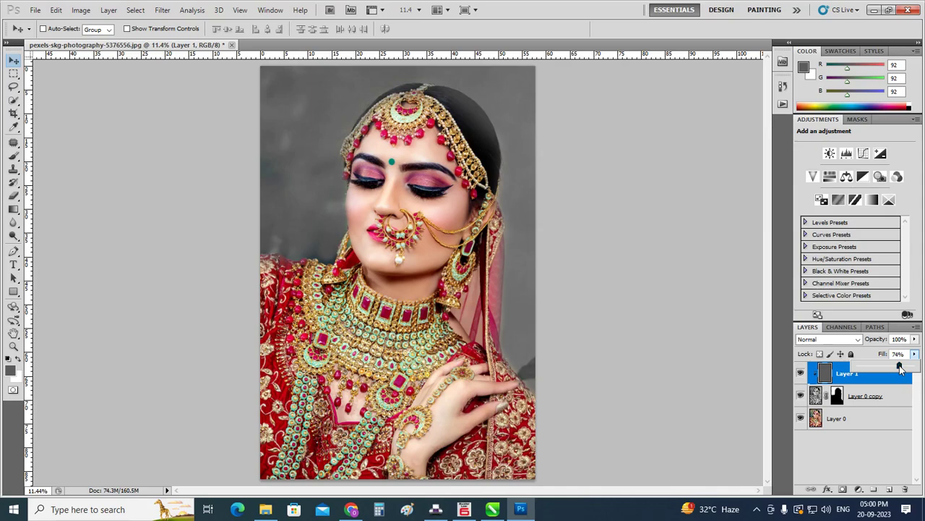
click(872, 460)
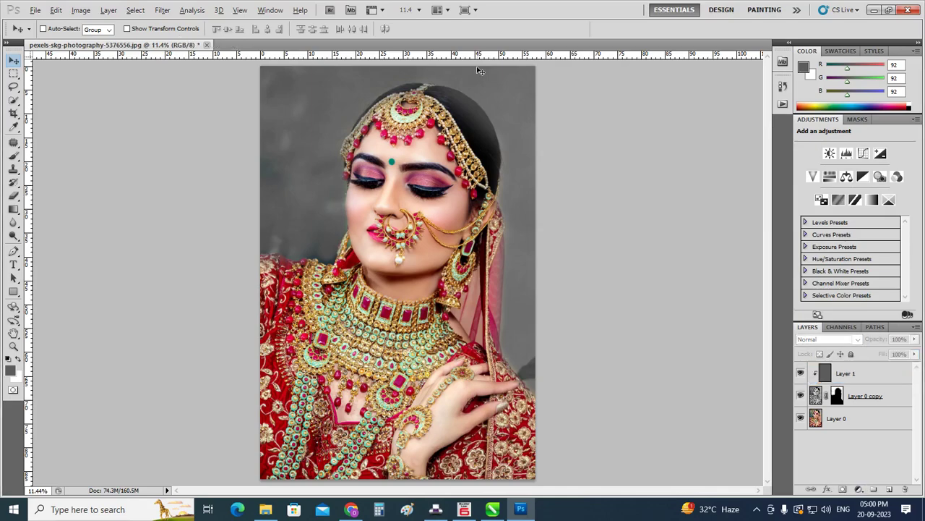
Step: Zoom in on the bride's hair and target the Layer 0 copy layer mask
scroll(477, 66, up, 3)
scroll(518, 244, up, 3)
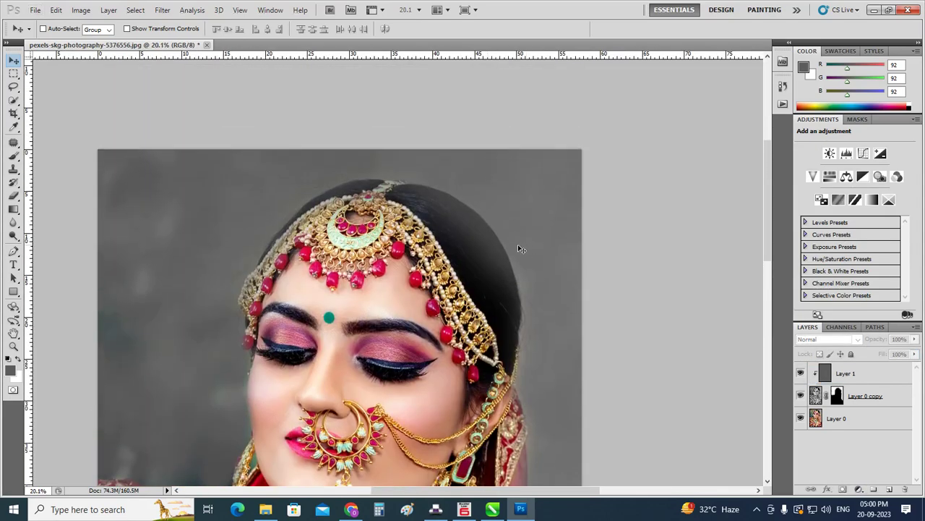
scroll(518, 248, up, 1)
scroll(506, 283, up, 1)
scroll(499, 263, up, 1)
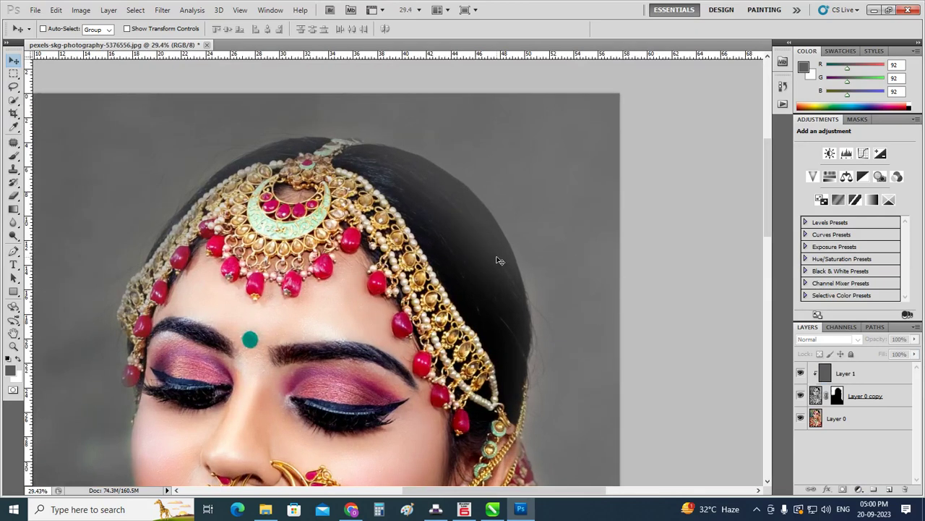
click(884, 399)
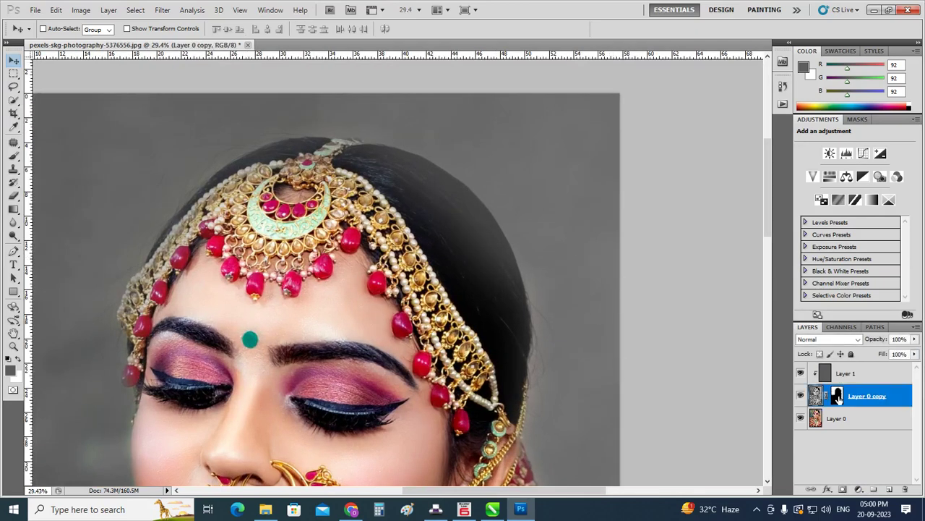
click(837, 396)
Step: With default colours, brush white then black along the hair edge on the mask
key(d)
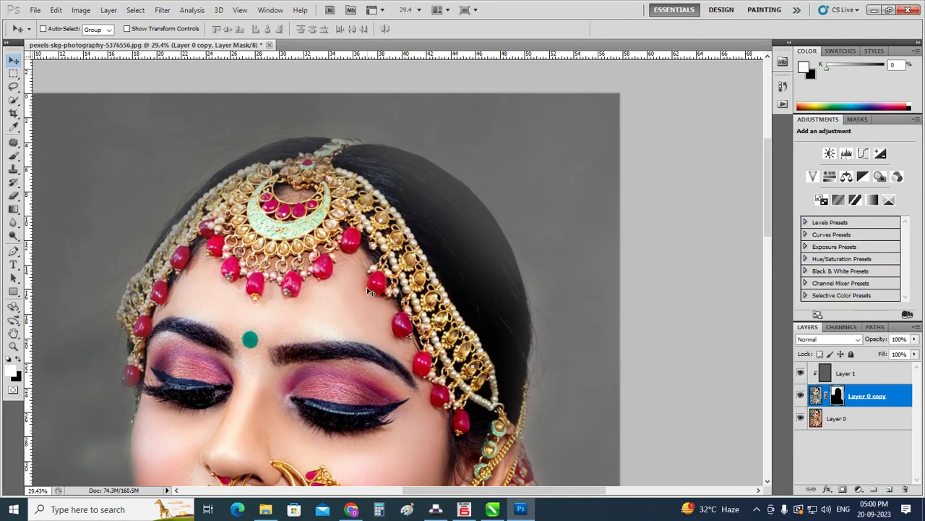
key(b)
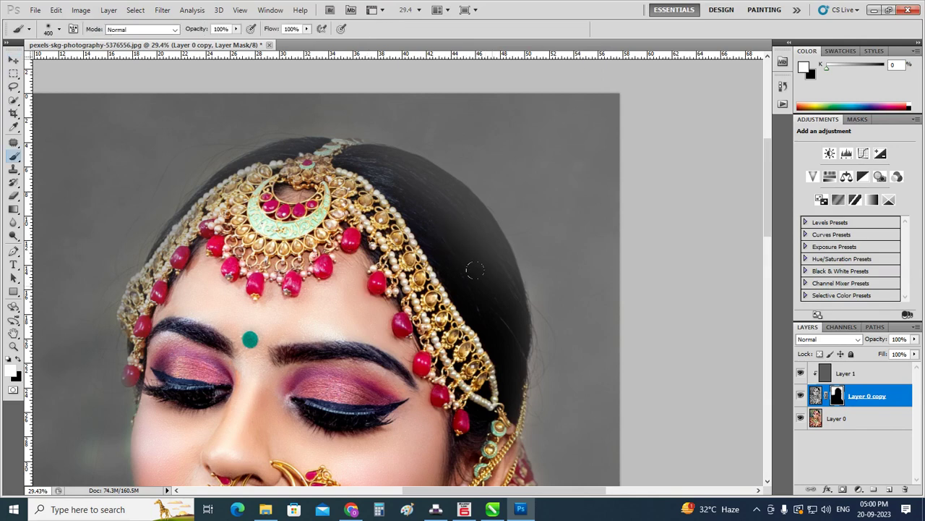
mouse_move(476, 276)
mouse_down()
mouse_move(470, 260)
mouse_move(478, 272)
mouse_up()
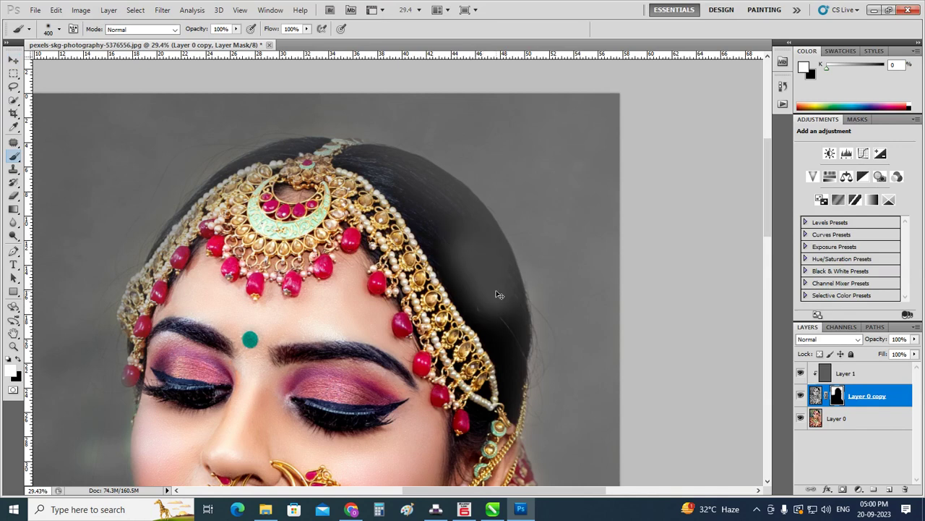
drag(499, 294, 478, 273)
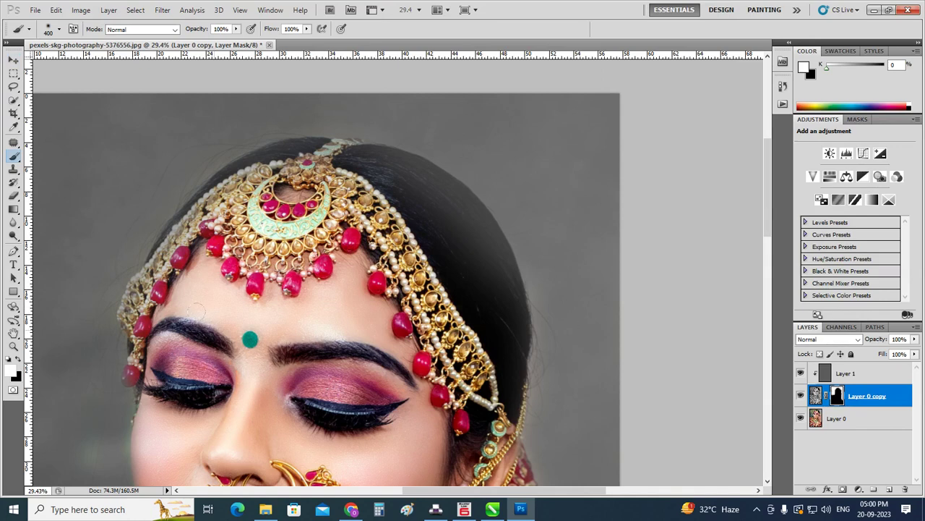
click(18, 365)
mouse_move(481, 276)
mouse_down()
mouse_move(405, 177)
mouse_move(364, 154)
mouse_move(514, 283)
mouse_move(481, 330)
mouse_up()
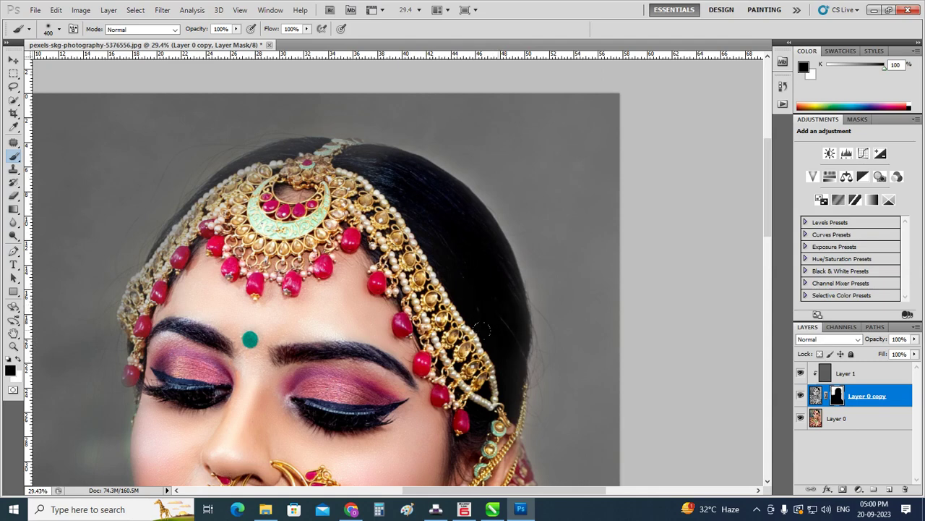
Step: Brush black along the top hair edge, shrink the brush to 125, and fit the photo on screen
scroll(447, 275, down, 2)
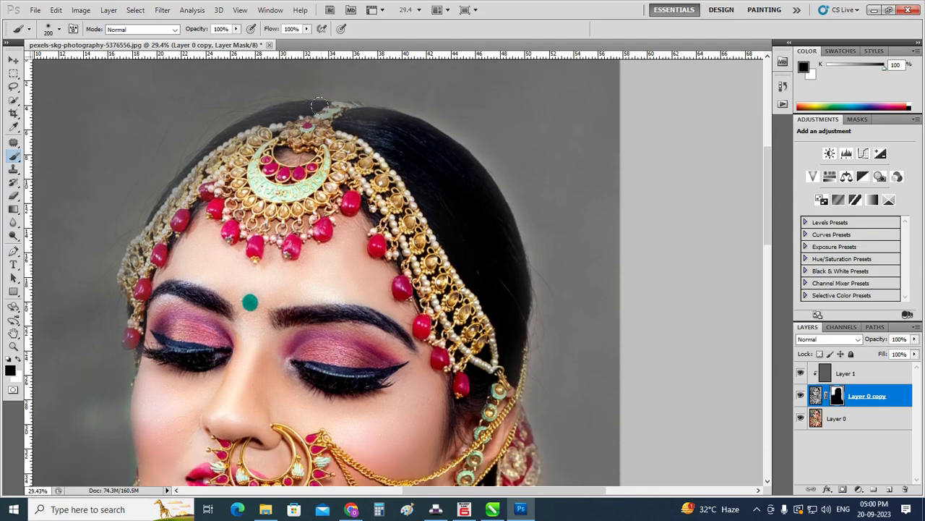
mouse_move(352, 108)
mouse_down()
mouse_move(290, 110)
mouse_move(207, 150)
mouse_move(148, 230)
mouse_move(120, 300)
mouse_move(130, 259)
mouse_move(133, 312)
mouse_move(140, 266)
mouse_up()
key(bracketleft)
key(bracketleft)
key(bracketleft)
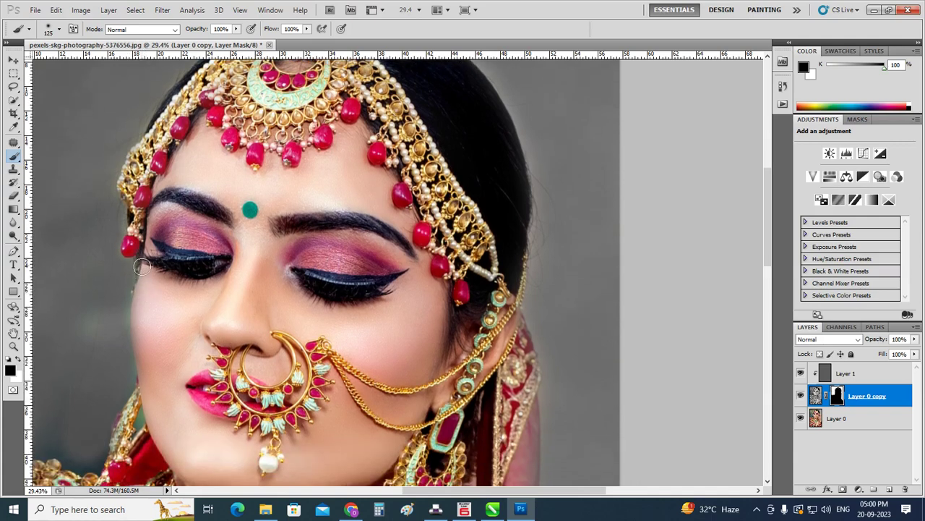
scroll(281, 289, down, 1)
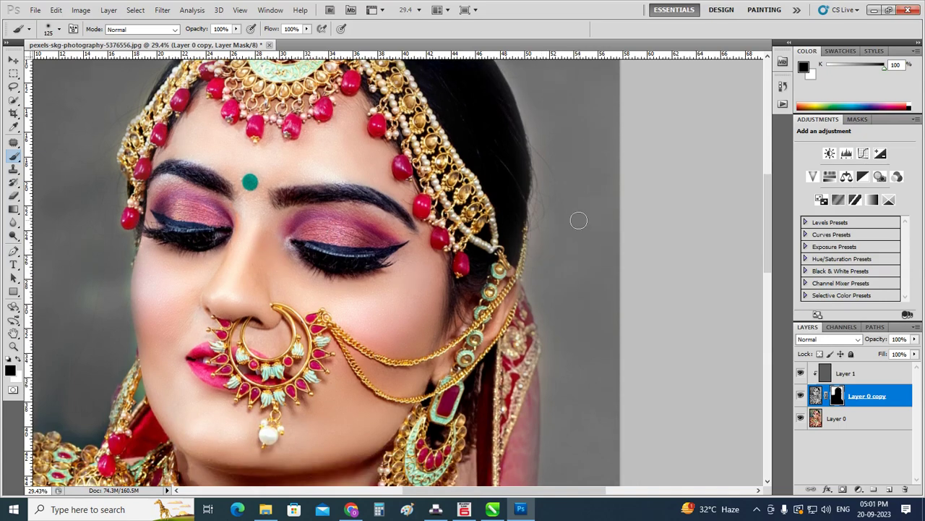
key(ctrl+0)
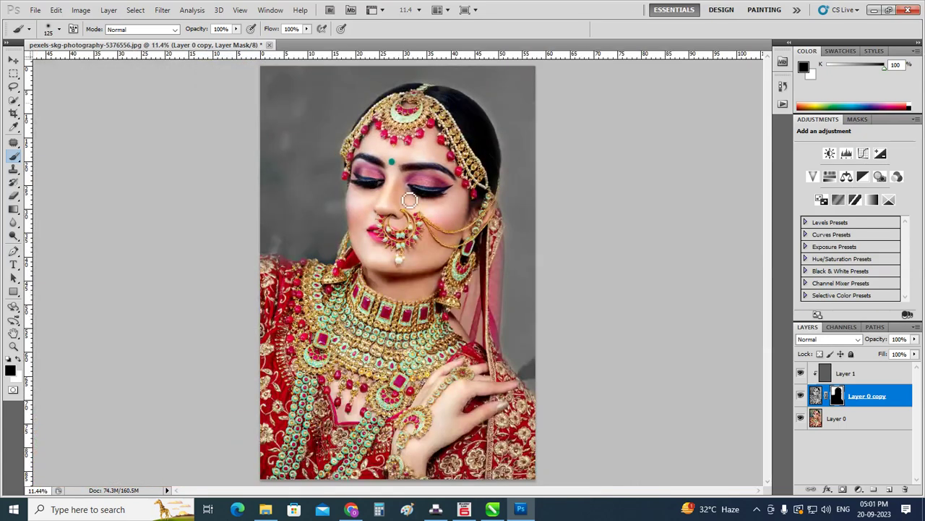
click(13, 60)
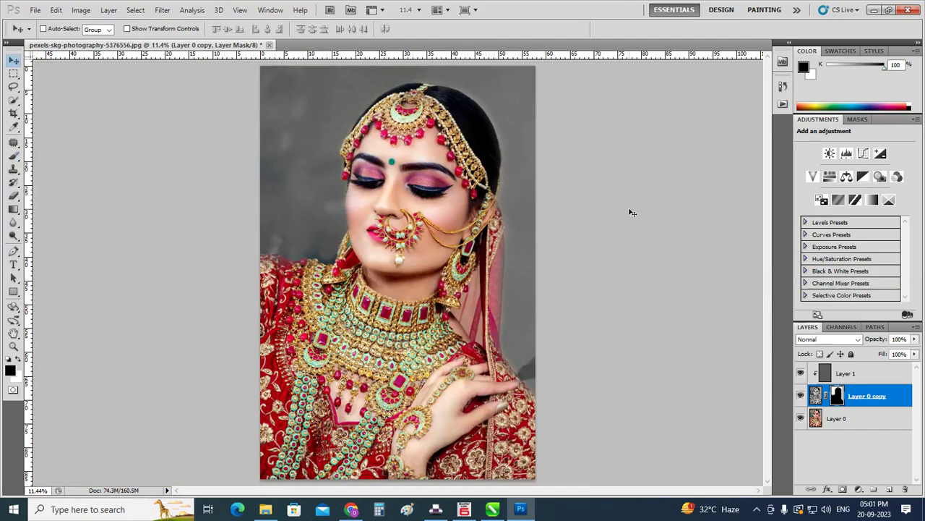
click(757, 511)
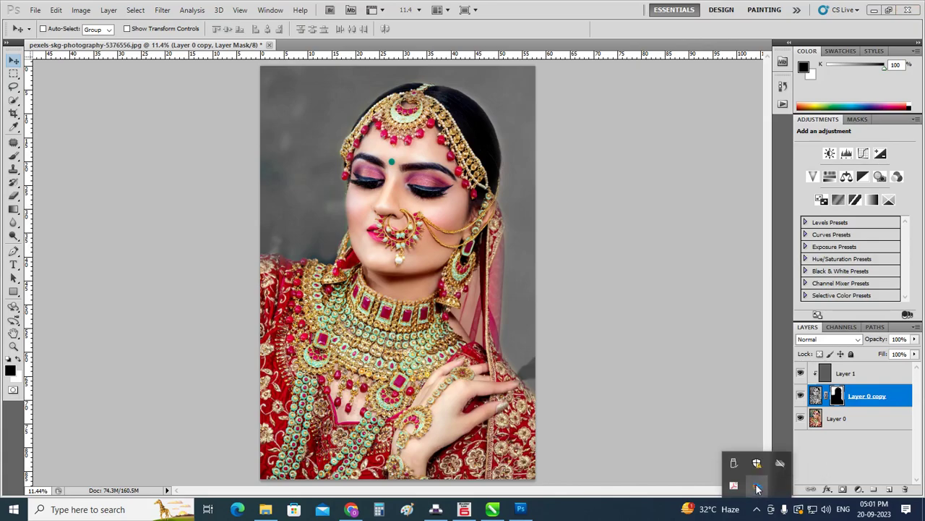